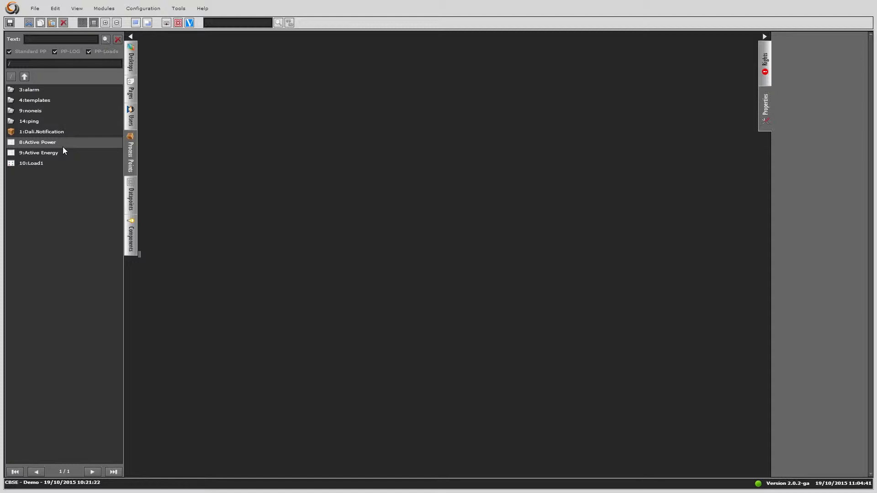
# Step: Review the Active Power process point's logging, recording and advanced settings, and save it
pyautogui.doubleClick(63, 146)
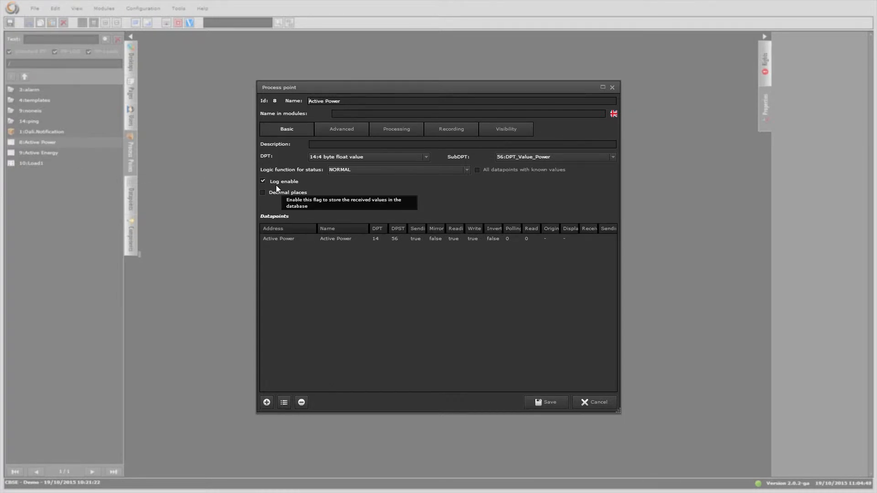
pyautogui.click(447, 130)
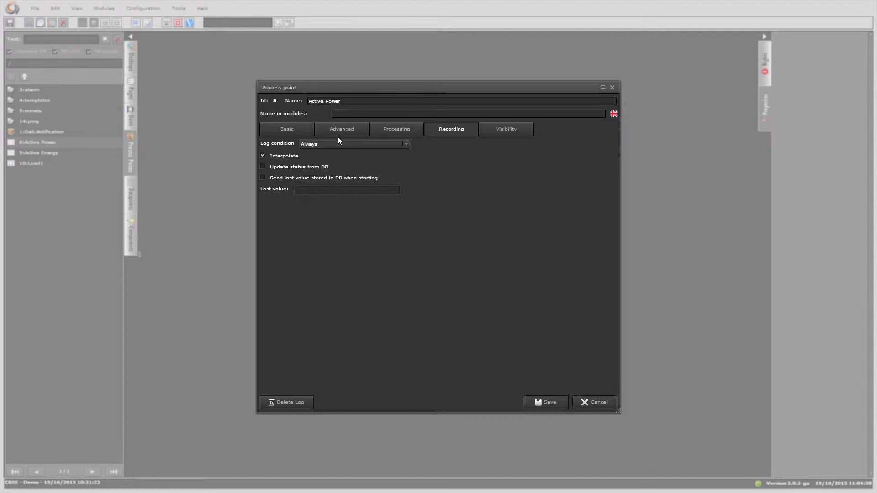
pyautogui.click(352, 131)
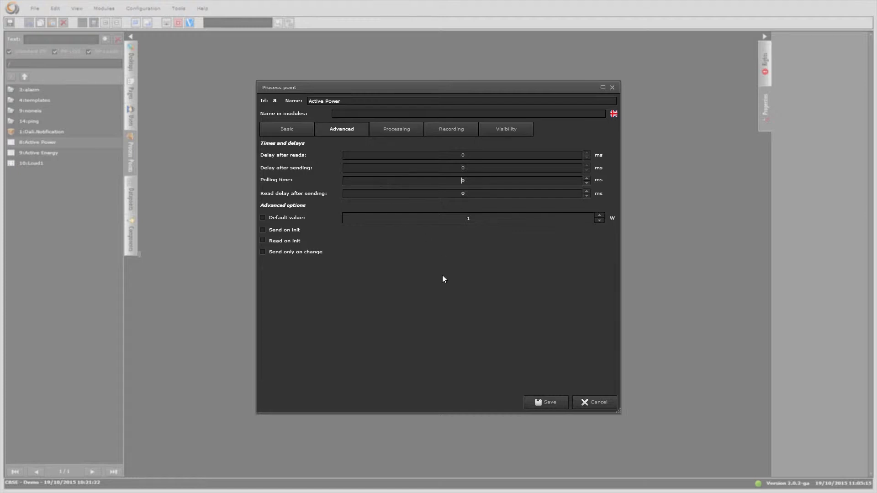
pyautogui.click(533, 404)
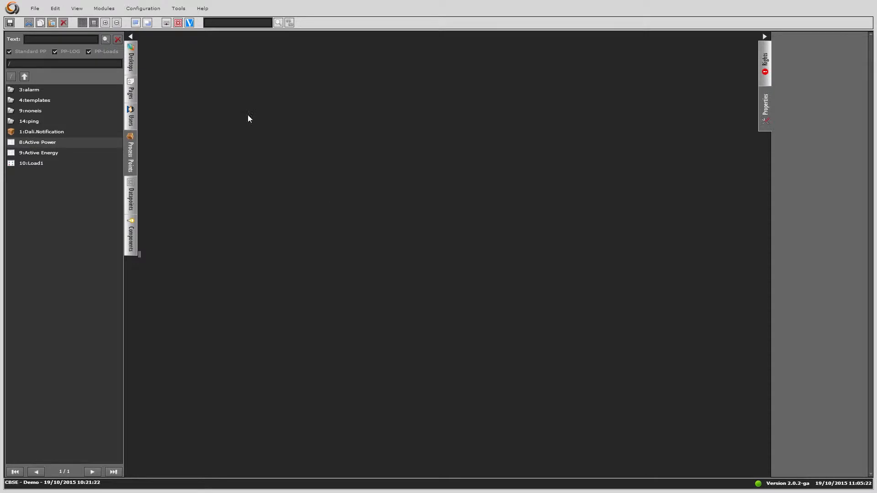
# Step: Open the Smart Metering configuration and start a new meter
pyautogui.click(108, 8)
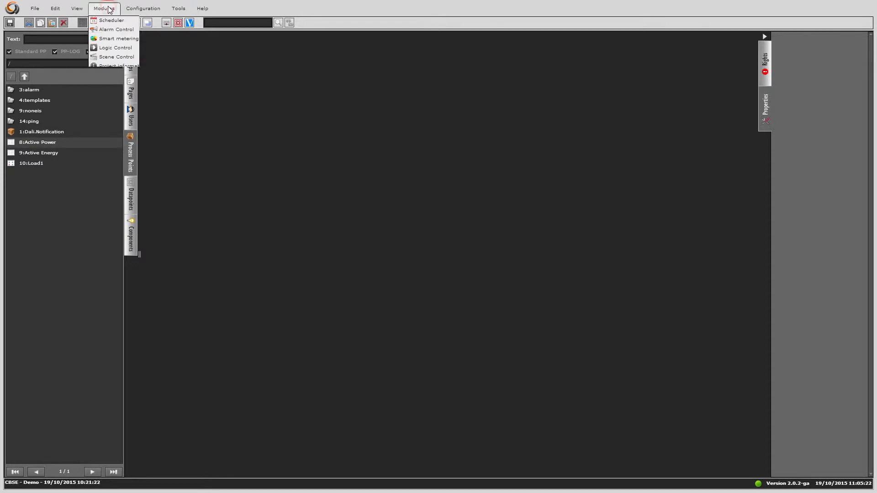
pyautogui.click(111, 38)
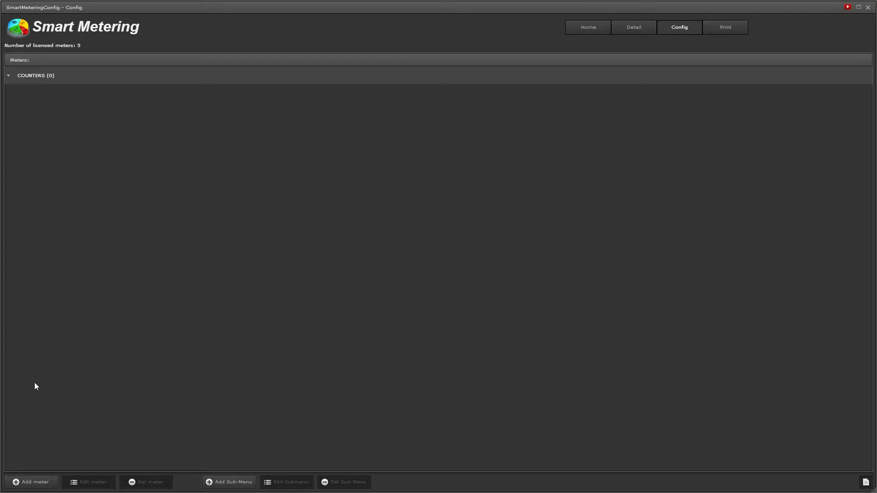
pyautogui.click(35, 482)
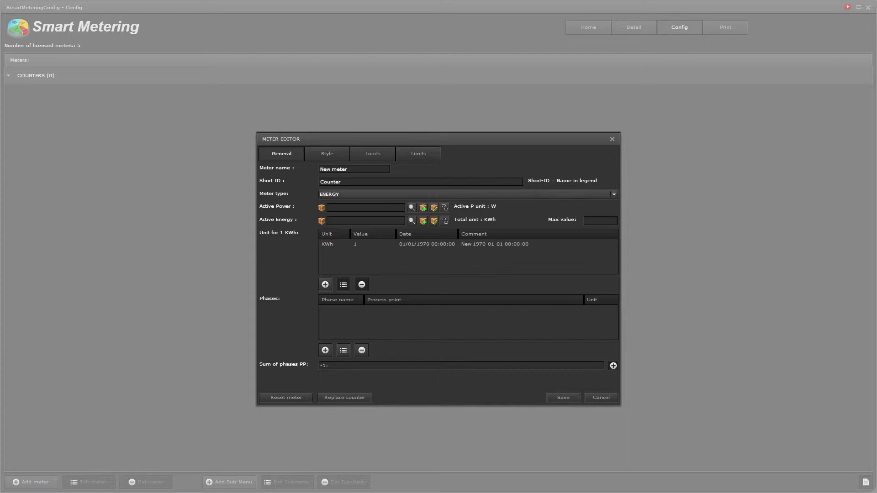
# Step: Name the meter "Energy counter", set its short ID to EC and choose ENERGY as the meter type
pyautogui.click(354, 170)
pyautogui.hotkey('ctrl', 'a')
pyautogui.write('Ene')
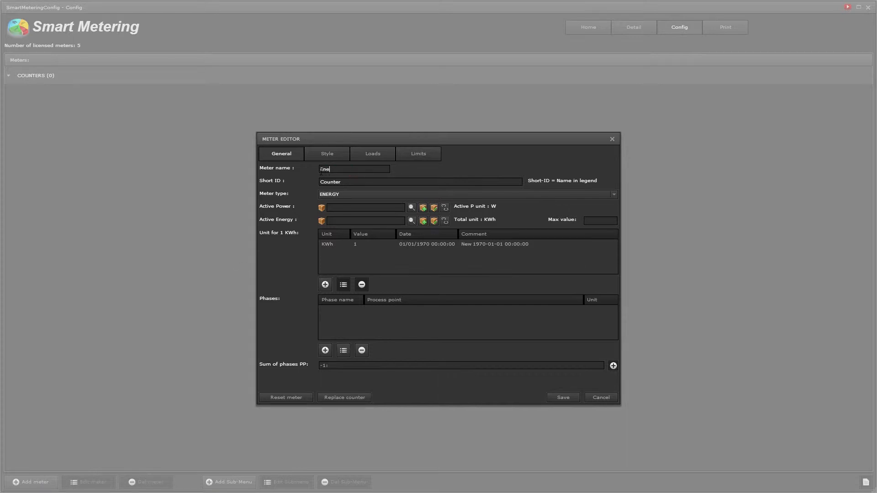
pyautogui.write('rgy counter')
pyautogui.hotkey('ctrl', 'a')
pyautogui.press('BackSpace')
pyautogui.write('EC')
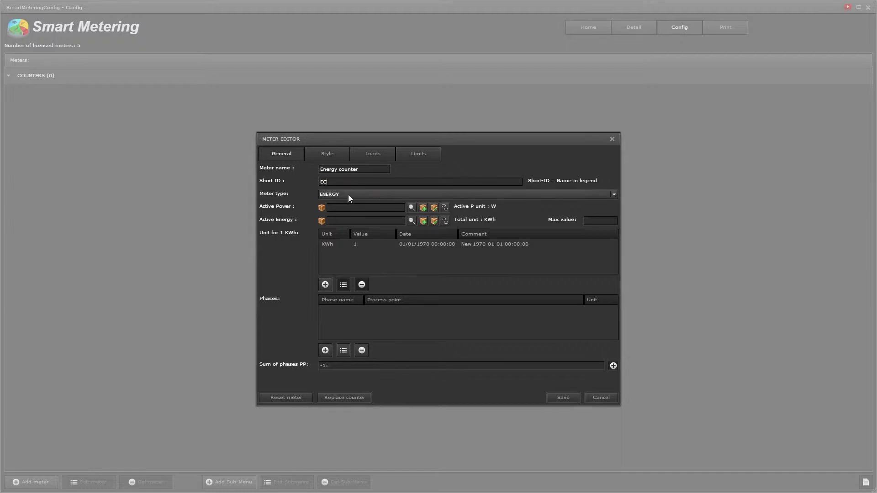
pyautogui.click(348, 194)
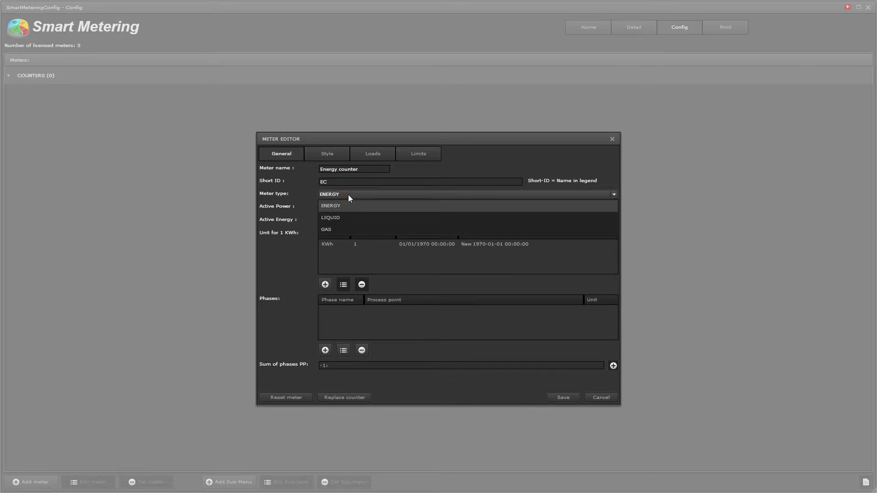
pyautogui.click(346, 204)
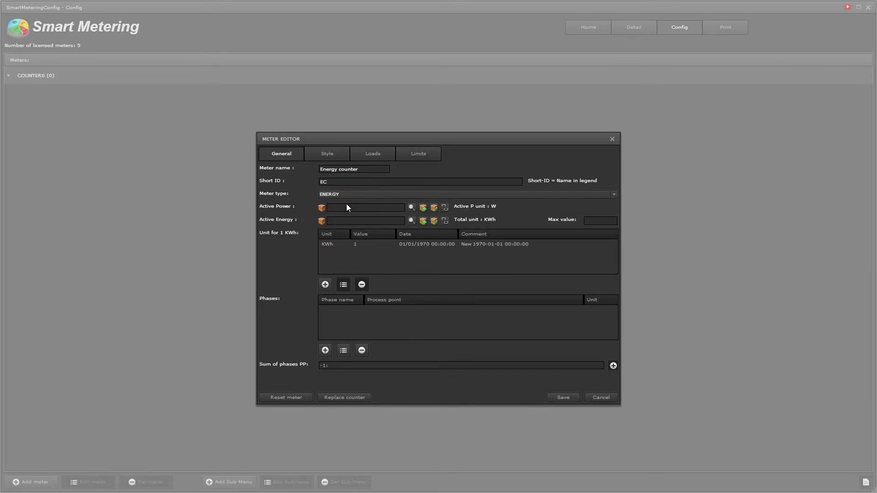
# Step: Assign process points 8:Active Power and 9:Active Energy to the meter, and set its maximum value to 999999
pyautogui.click(412, 208)
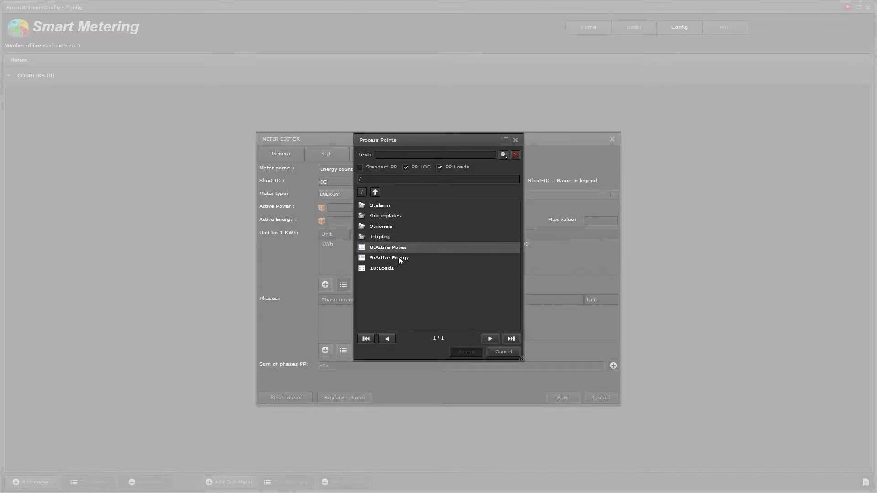
pyautogui.click(459, 352)
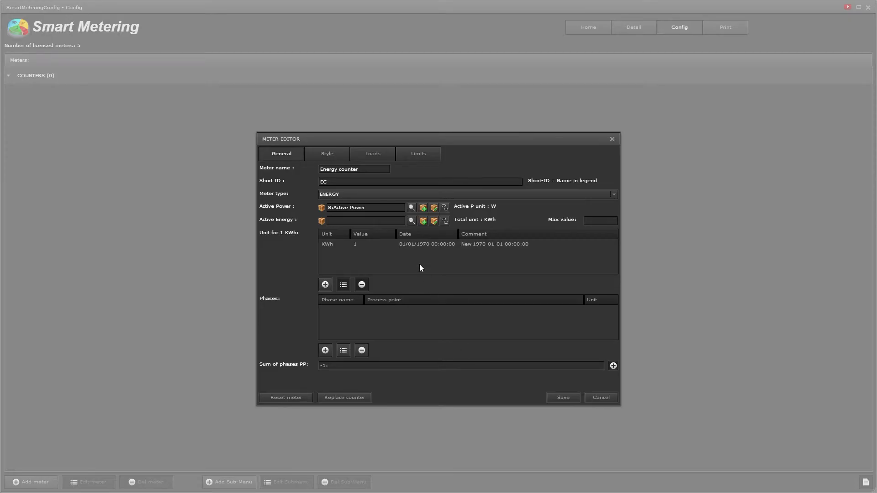
pyautogui.click(410, 221)
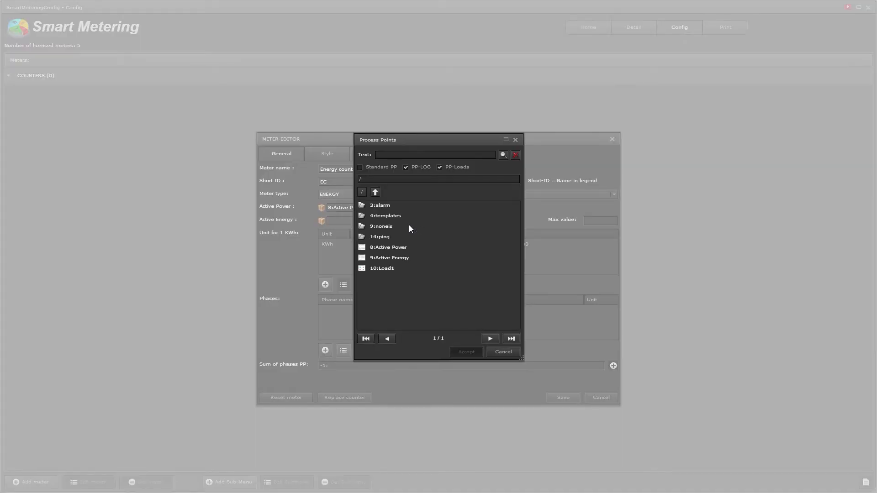
pyautogui.click(396, 257)
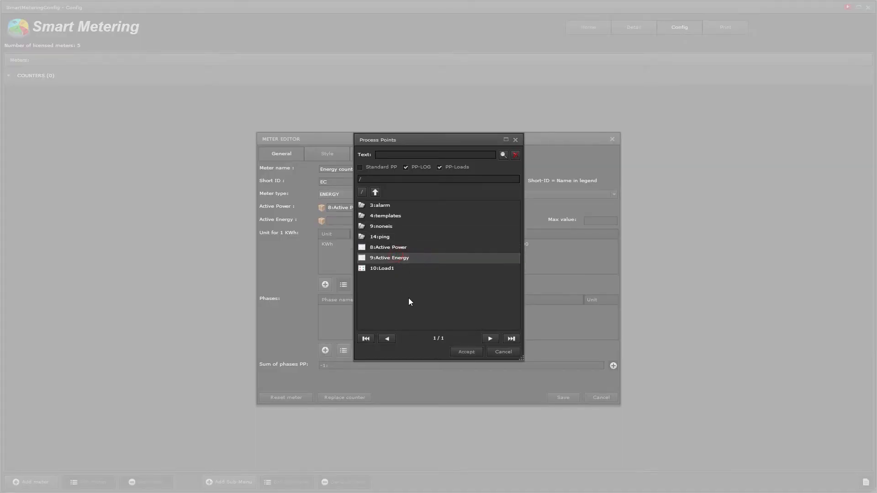
pyautogui.click(458, 352)
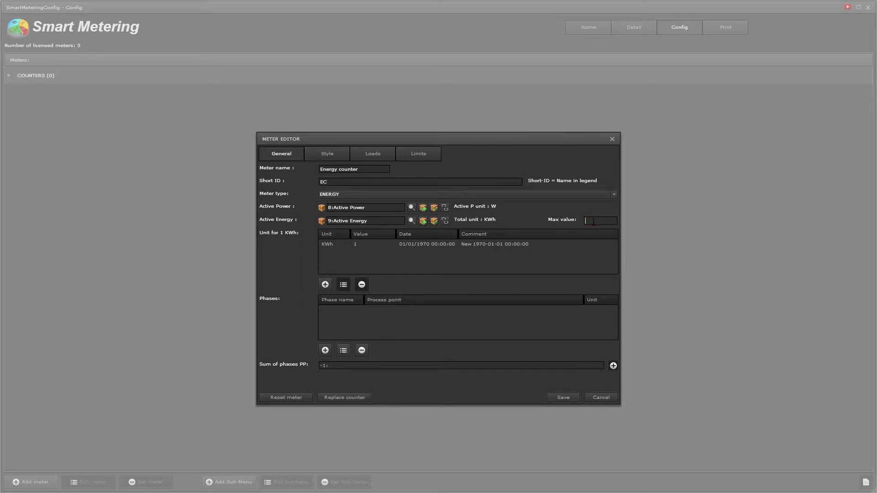
pyautogui.write('999999')
# Step: Add a € unit with a value of 0.1256 to the meter's units for 1 KWh
pyautogui.click(327, 286)
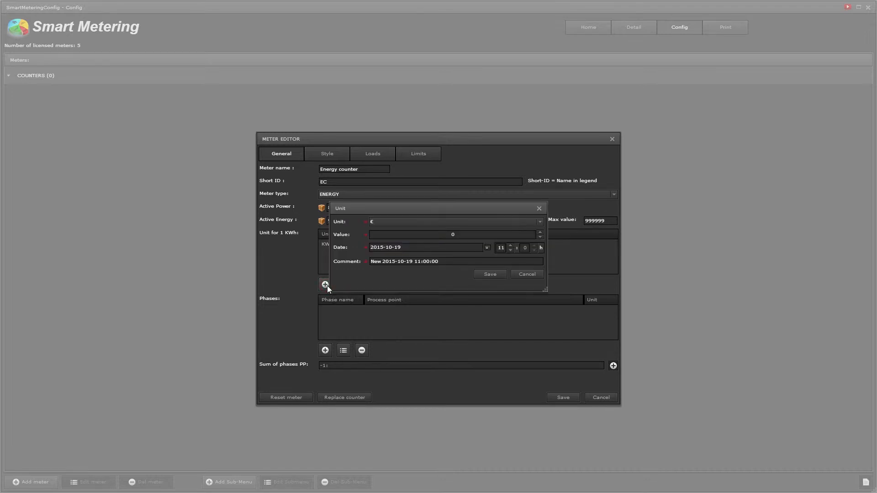
pyautogui.click(418, 224)
pyautogui.click(419, 233)
pyautogui.write('.1')
pyautogui.write('255')
pyautogui.click(484, 273)
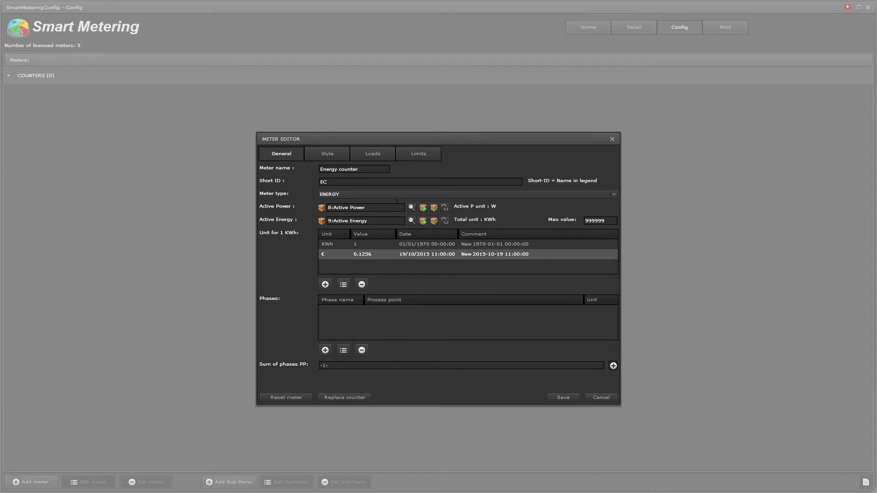
# Step: Create a meter style named Style1 with a maximum monthly cost of 100 € and a green default colour
pyautogui.click(327, 152)
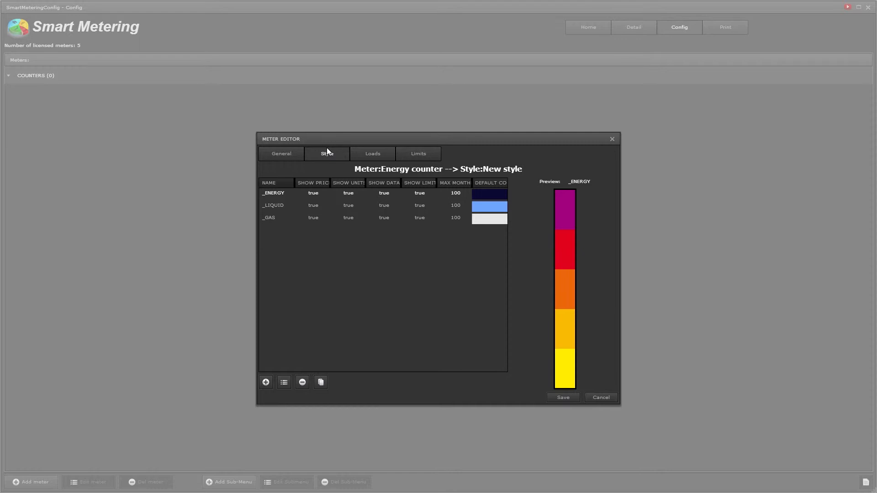
pyautogui.click(266, 383)
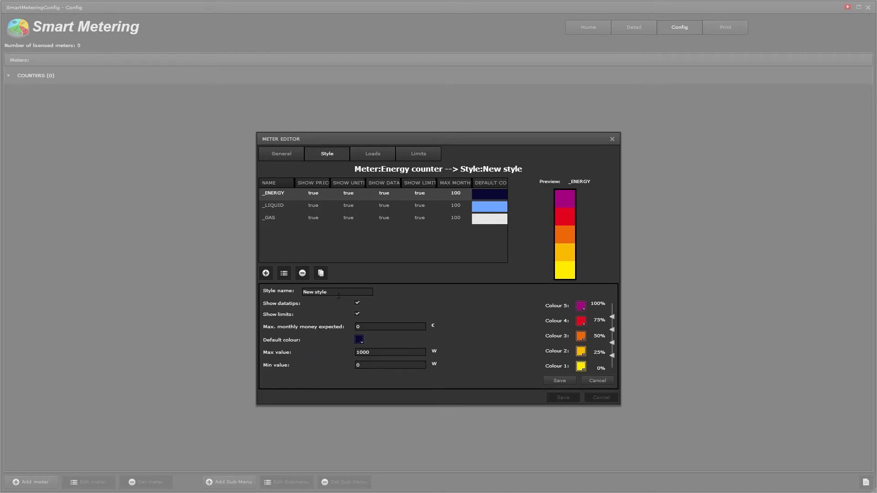
pyautogui.moveTo(338, 294); pyautogui.dragTo(296, 289)
pyautogui.write('Style')
pyautogui.write('00')
pyautogui.click(361, 341)
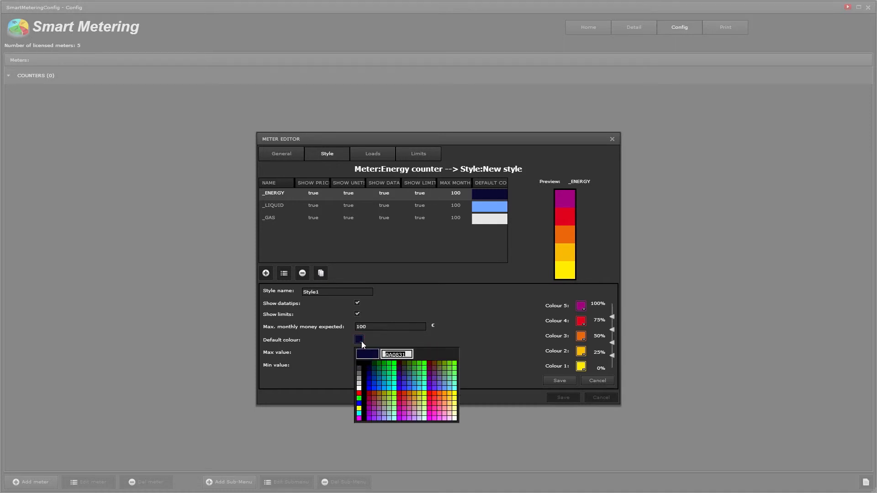
pyautogui.click(384, 371)
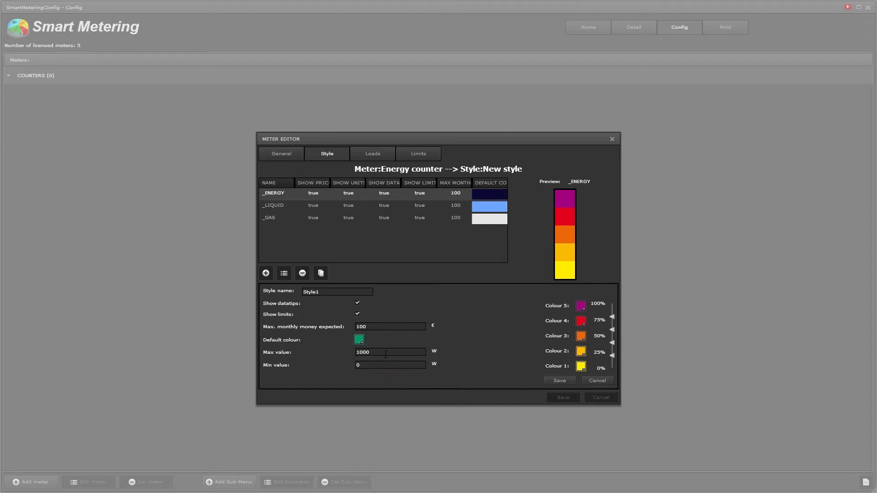
# Step: Set the style's maximum value to 3000 W and raise its highest colour threshold slightly
pyautogui.press('BackSpace')
pyautogui.press('BackSpace')
pyautogui.press('BackSpace')
pyautogui.press('BackSpace')
pyautogui.write('30')
pyautogui.moveTo(614, 319); pyautogui.dragTo(614, 315)
# Step: Change Colour 5 to red, save the style and select Style1 for the meter
pyautogui.click(585, 309)
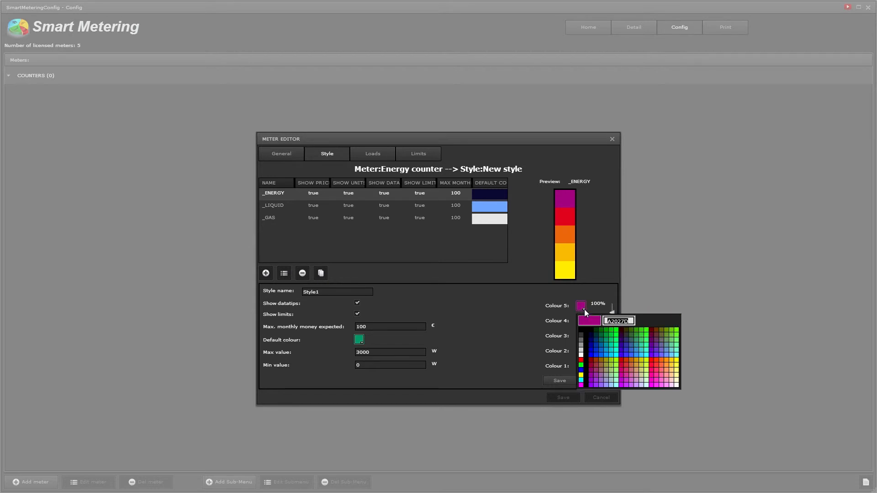
pyautogui.click(581, 356)
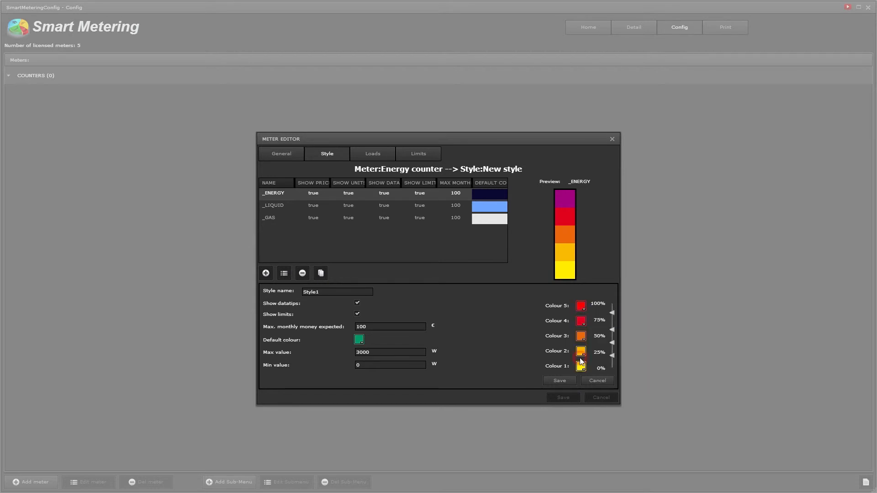
pyautogui.click(567, 379)
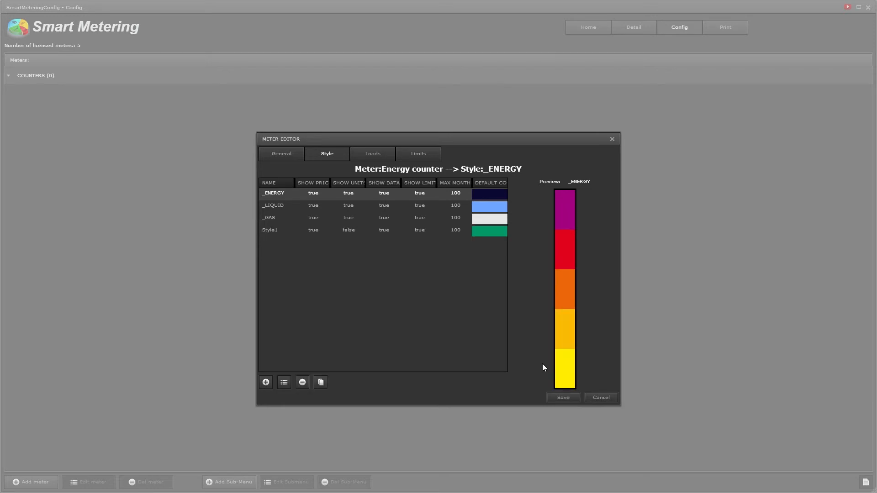
pyautogui.click(281, 233)
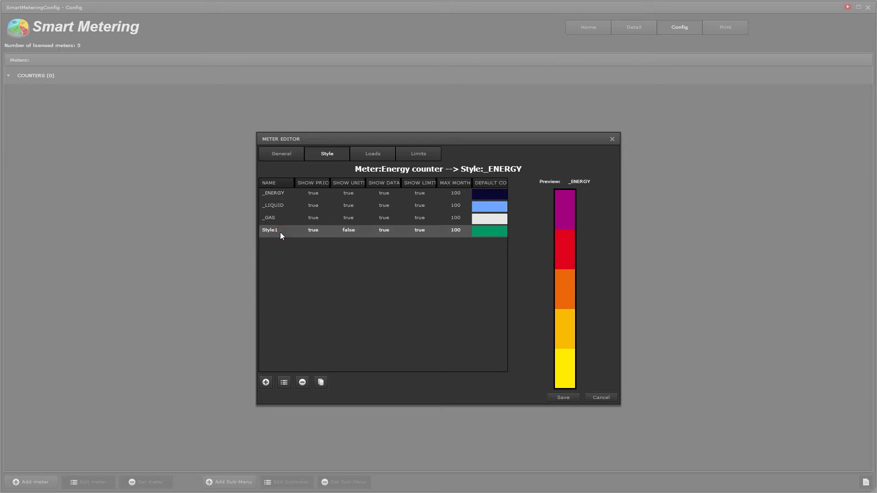
# Step: Add a load named LightGroup to the meter and link it to process point 10:Load1
pyautogui.click(368, 157)
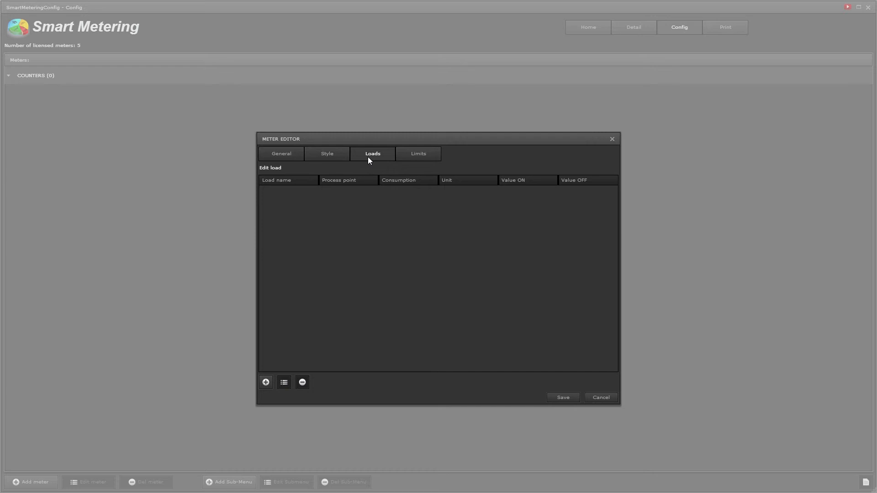
pyautogui.click(265, 384)
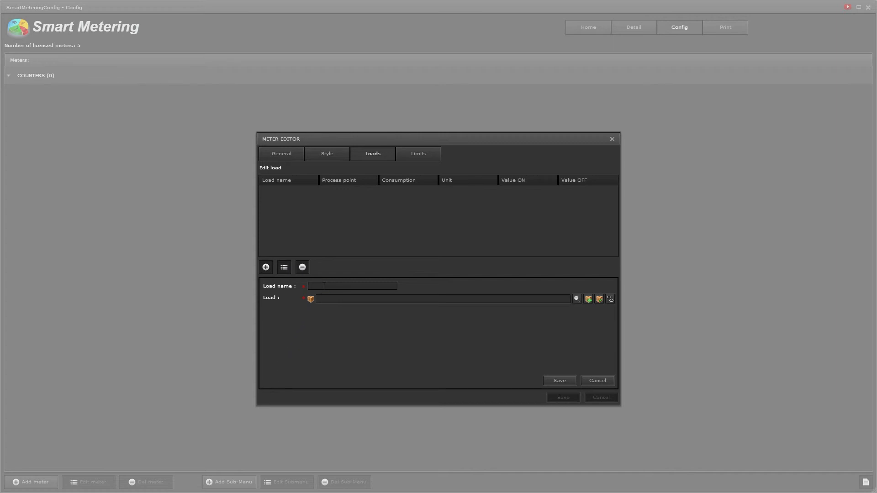
pyautogui.write('LightsGroup')
pyautogui.click(577, 300)
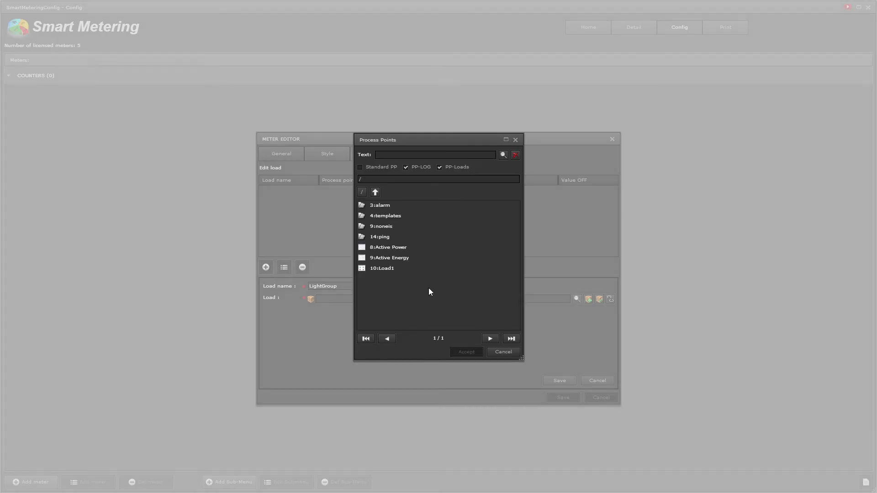
pyautogui.click(392, 269)
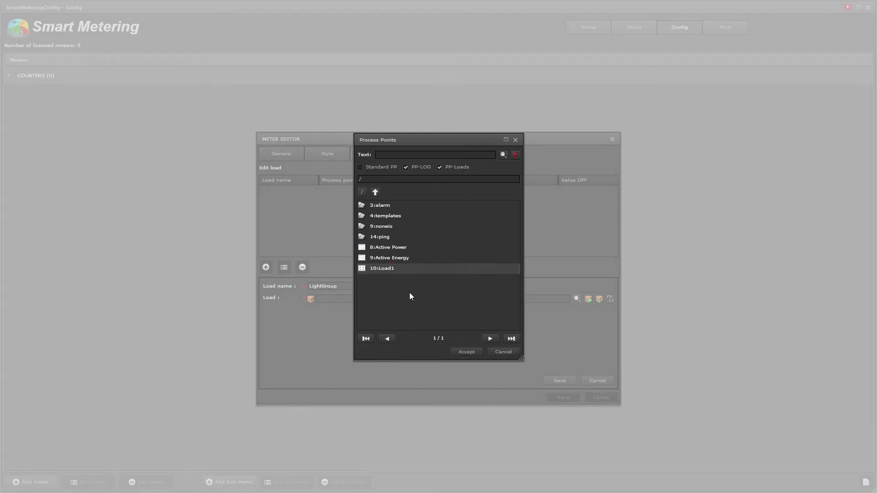
pyautogui.click(466, 352)
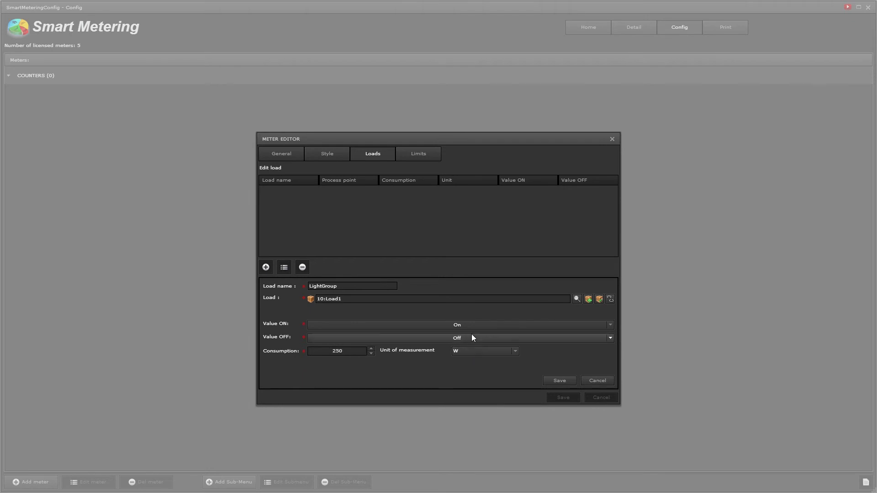
# Step: Set the load's ON value to On and its consumption to 250 W, and save it
pyautogui.click(473, 328)
pyautogui.click(471, 334)
pyautogui.moveTo(352, 352); pyautogui.dragTo(327, 349)
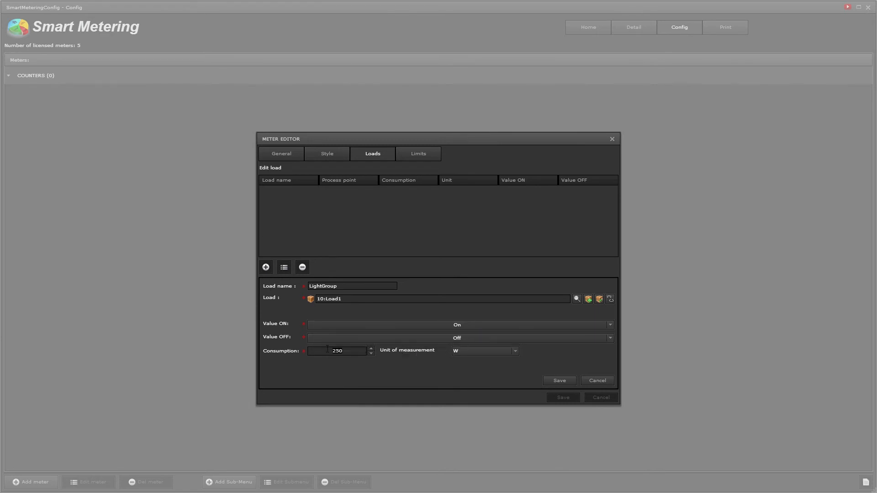
pyautogui.write('50')
pyautogui.write('2')
pyautogui.click(558, 380)
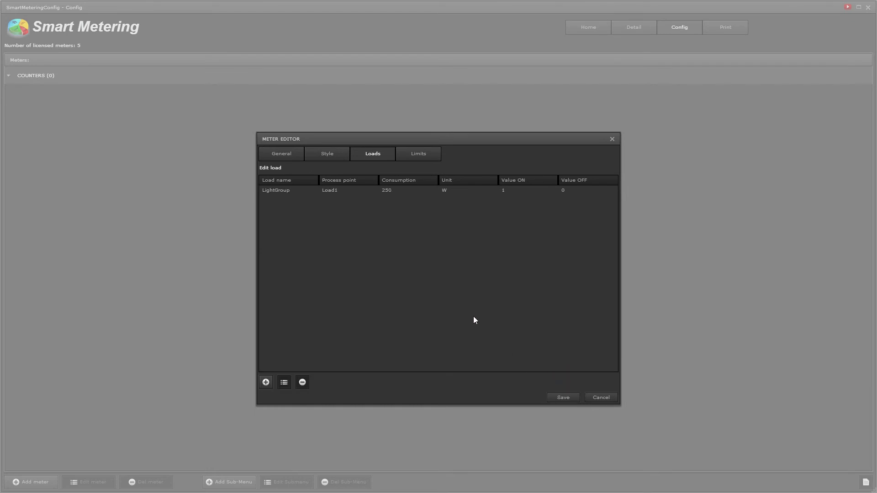
pyautogui.click(349, 193)
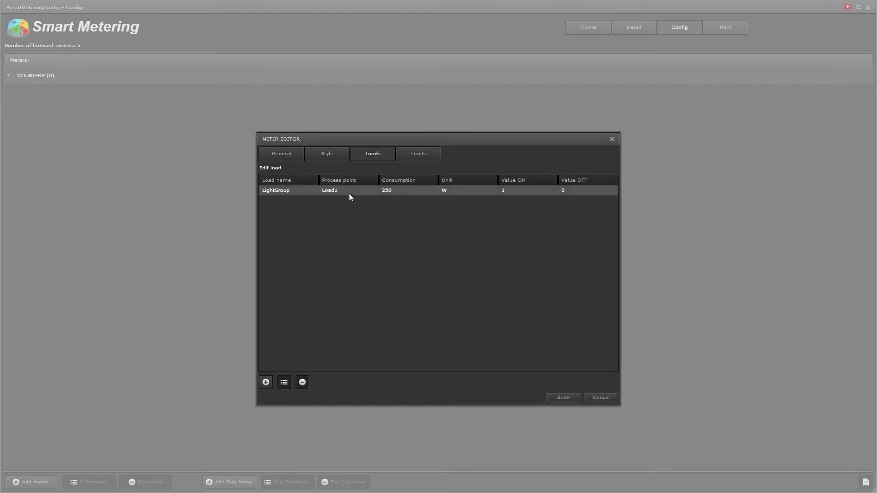
# Step: Add a limit named Limit1 to the meter and link it to Active Power
pyautogui.click(428, 157)
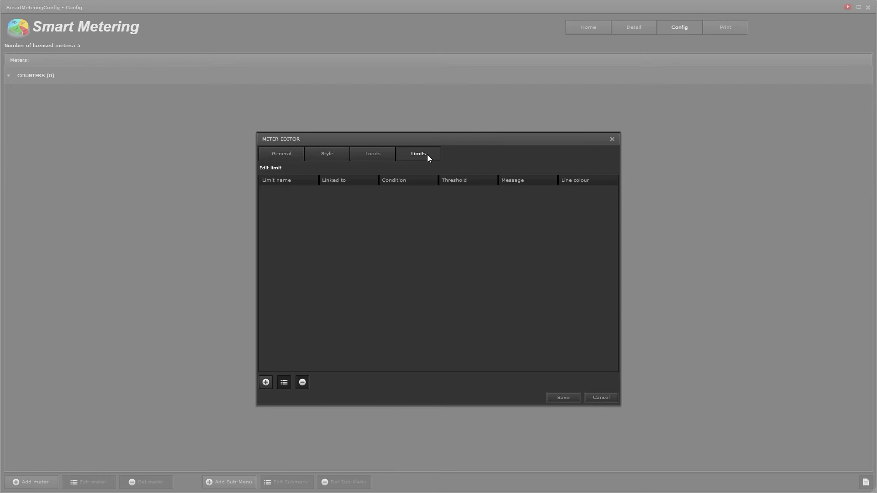
pyautogui.click(266, 382)
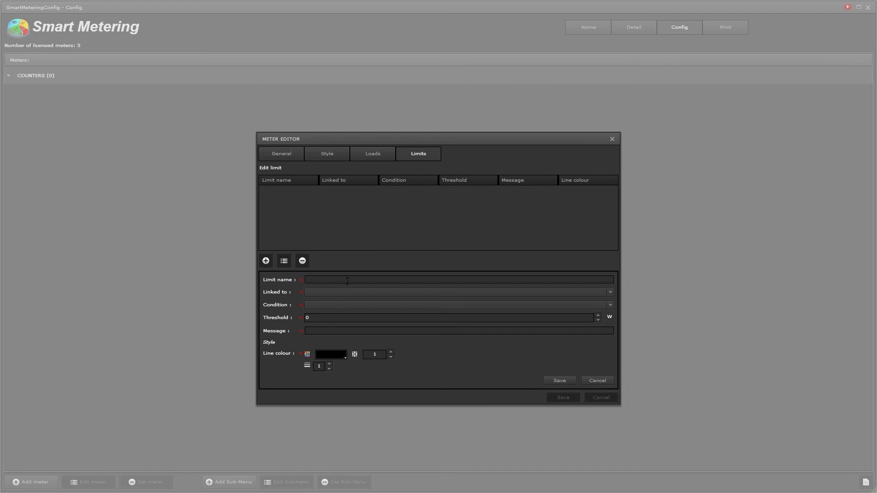
pyautogui.write('Limi')
pyautogui.press('BackSpace')
pyautogui.press('BackSpace')
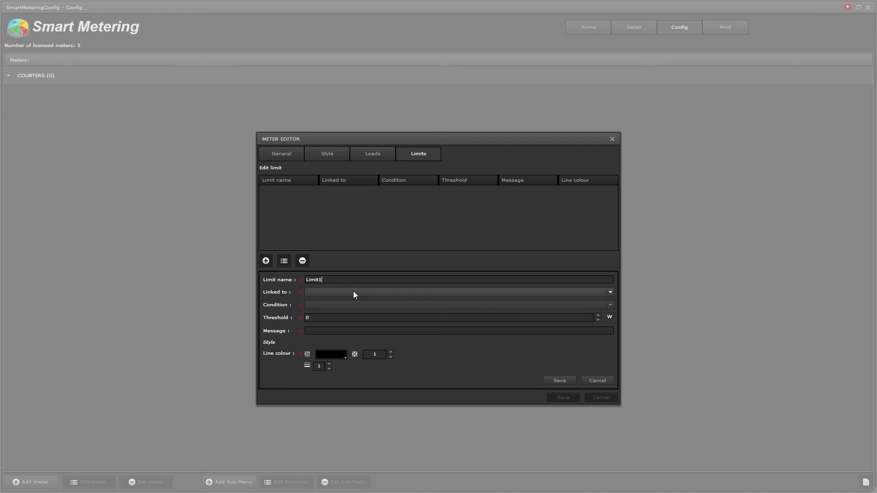
pyautogui.click(354, 292)
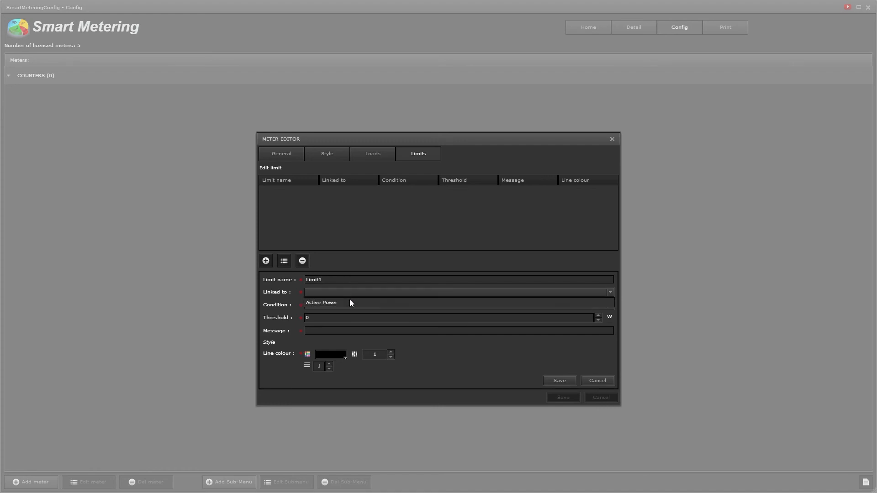
pyautogui.click(349, 303)
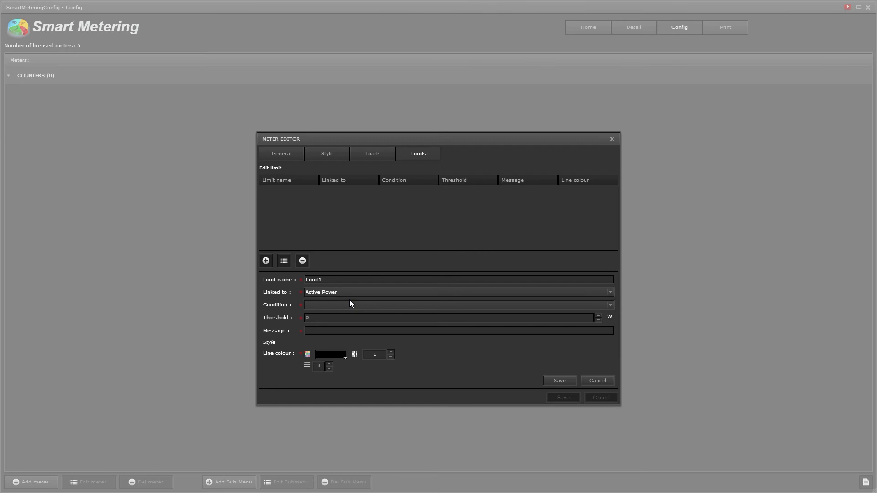
# Step: Set the limit's condition to Higher with a threshold of 3000 W and the message "Limit exceded"
pyautogui.click(349, 304)
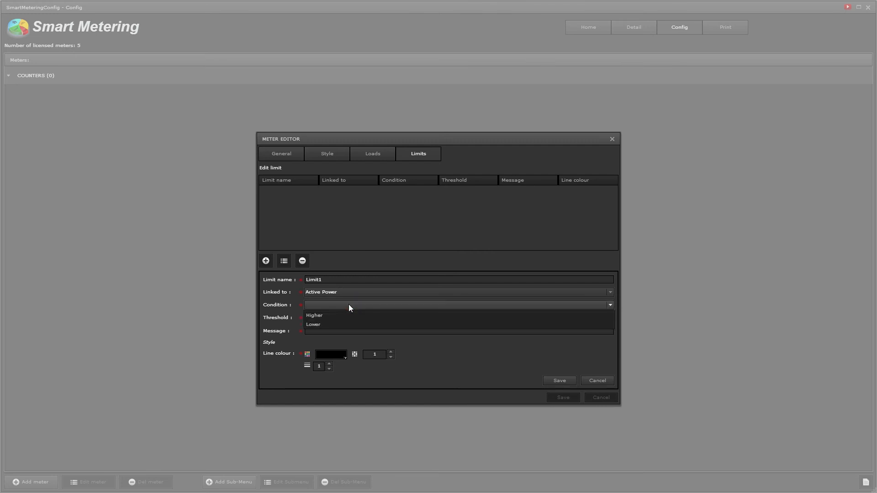
pyautogui.click(345, 314)
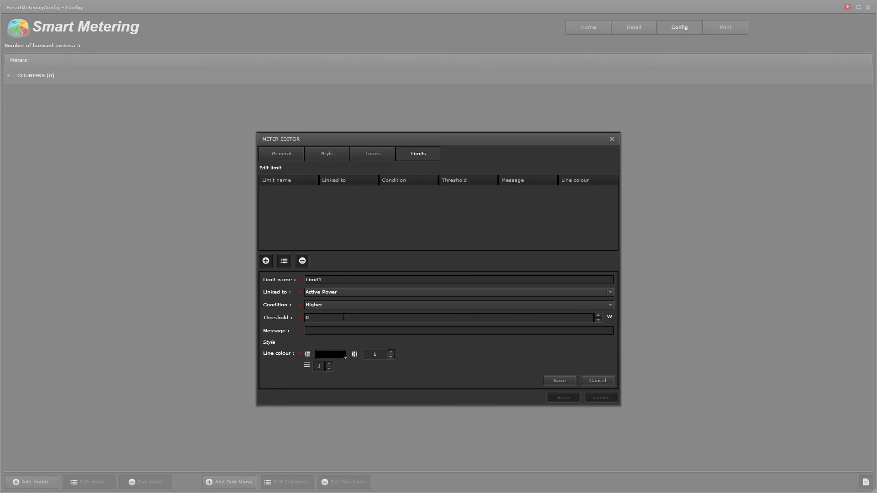
pyautogui.press('BackSpace')
pyautogui.write('3000')
pyautogui.click(342, 330)
pyautogui.write('Limit exceded')
# Step: Set the limit's line colour to red and save the limit
pyautogui.click(342, 355)
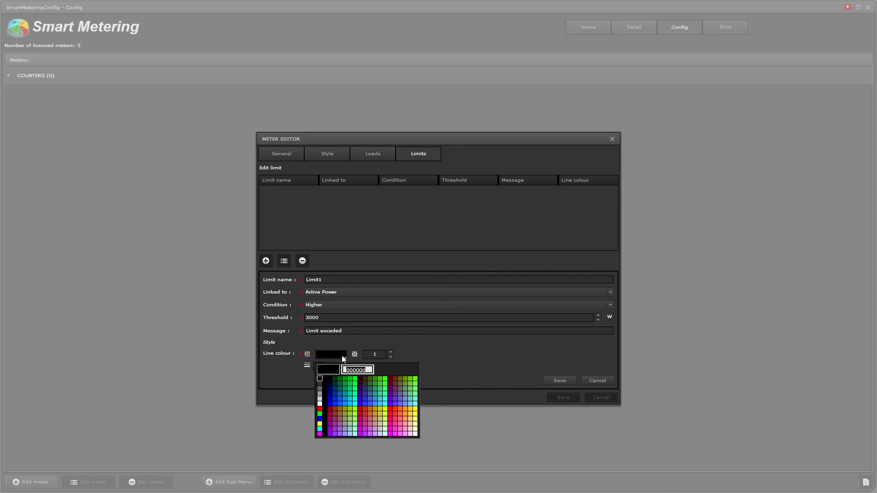
pyautogui.click(320, 409)
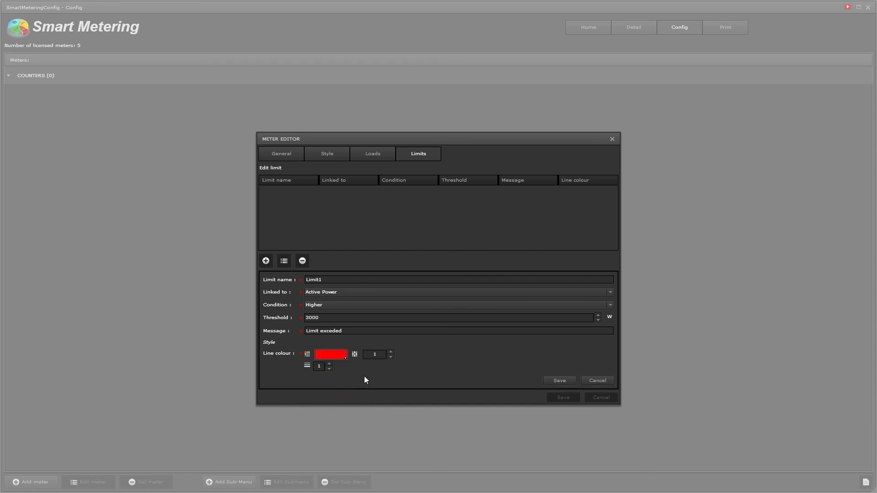
pyautogui.click(550, 383)
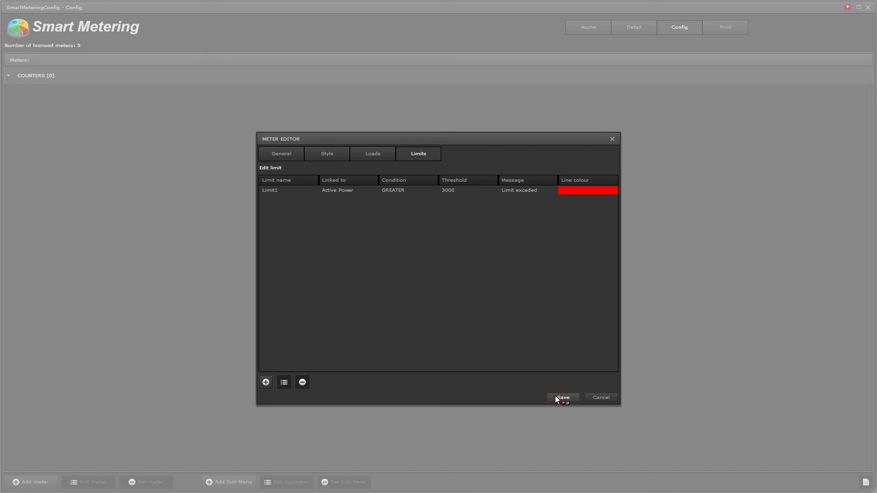
# Step: Save the meter configuration and select the ENERGY COUNTER meter under COUNTERS
pyautogui.click(556, 398)
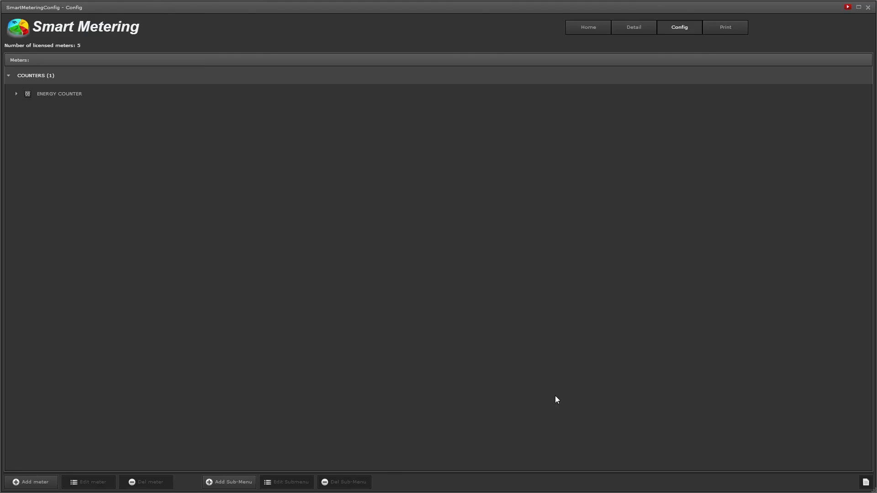
pyautogui.click(79, 95)
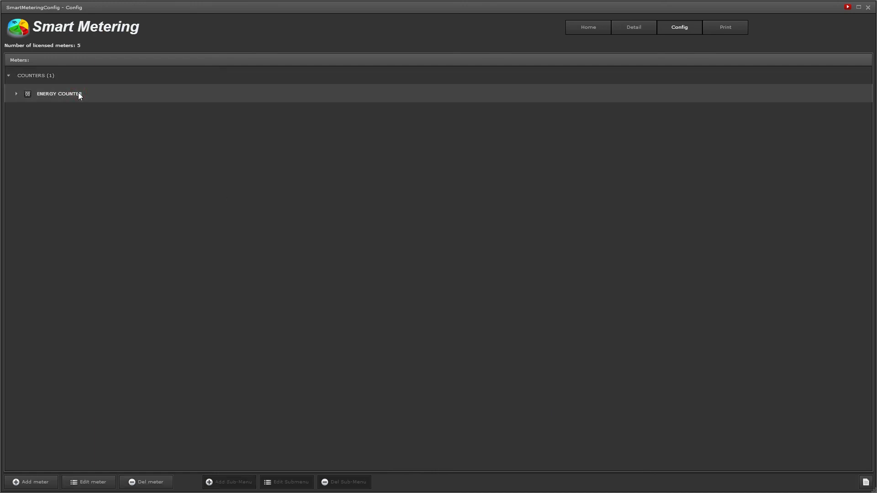